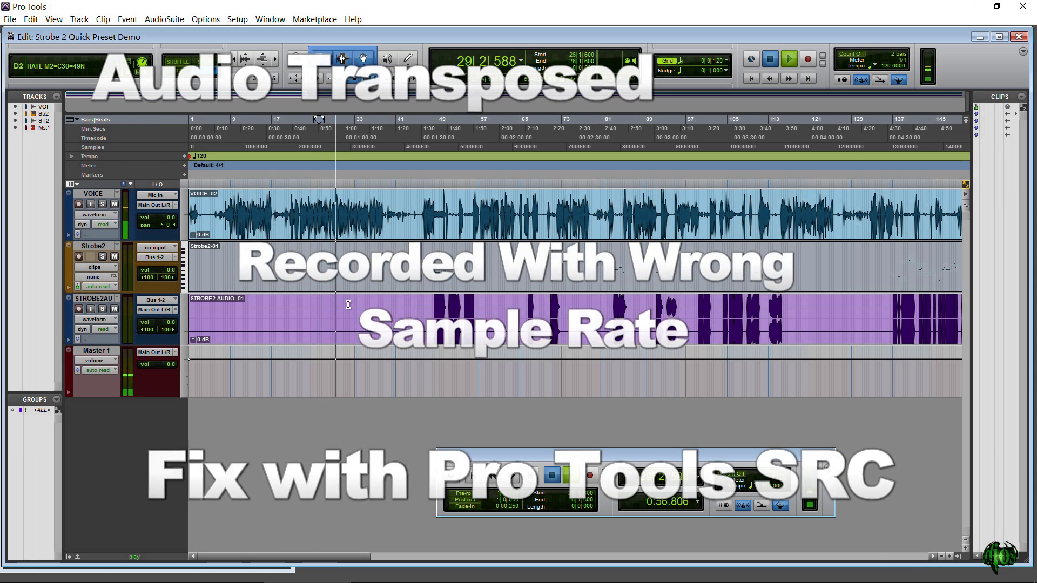
- Stop playback and select the whole VOICE_02 clip, 1|1|000 to 555|3|707
key(space)
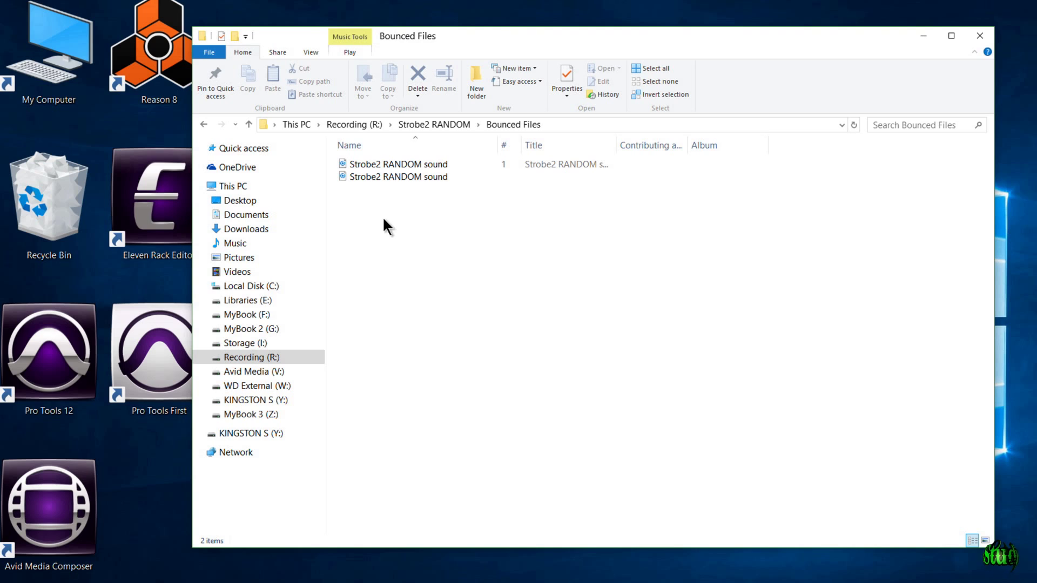
click(341, 175)
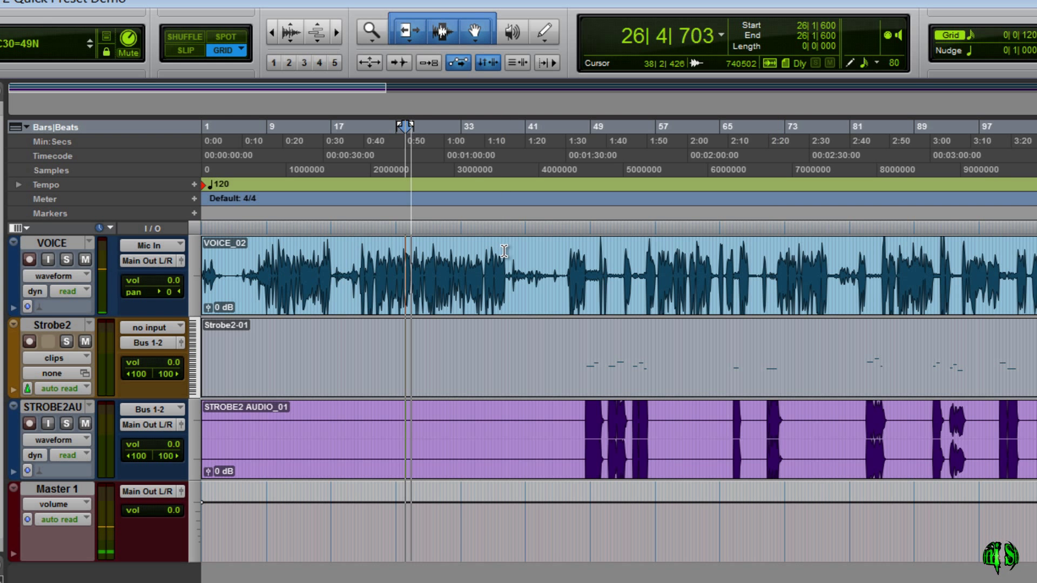
key(space)
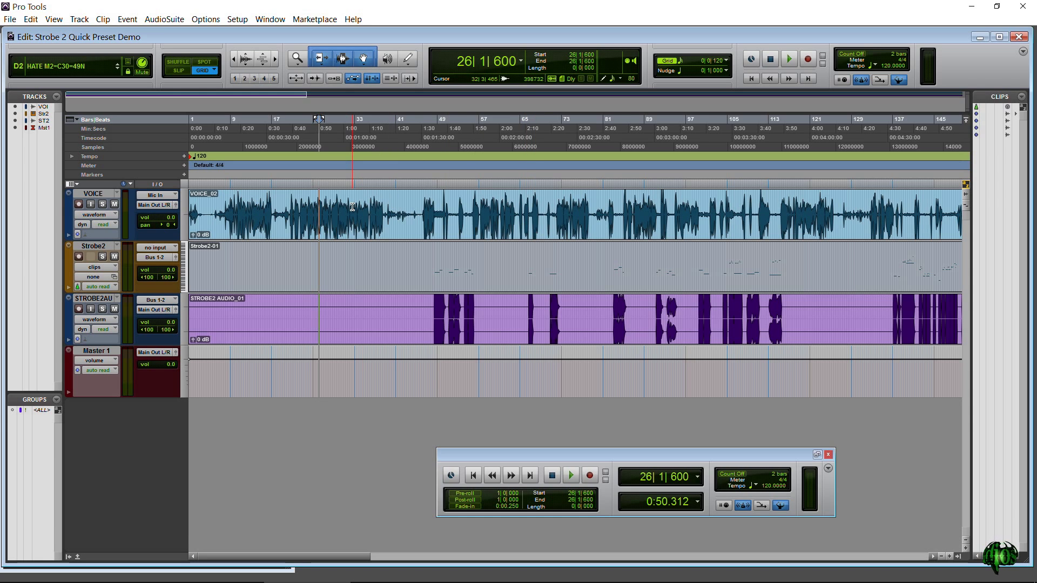
double_click(335, 225)
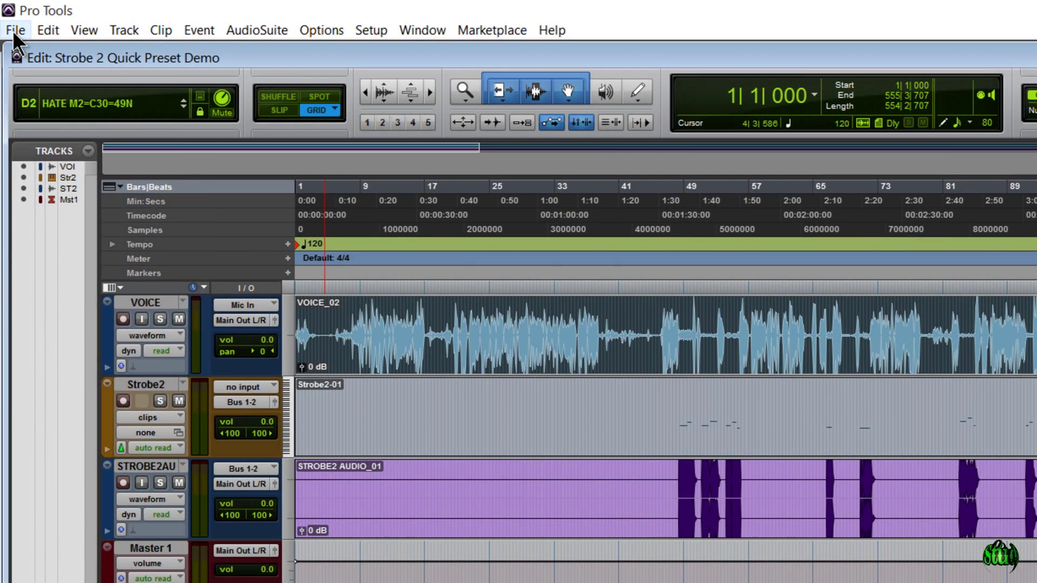
- Open Import Audio and browse to the Strobe 2 Quick Preset session's Audio Files folder
click(12, 30)
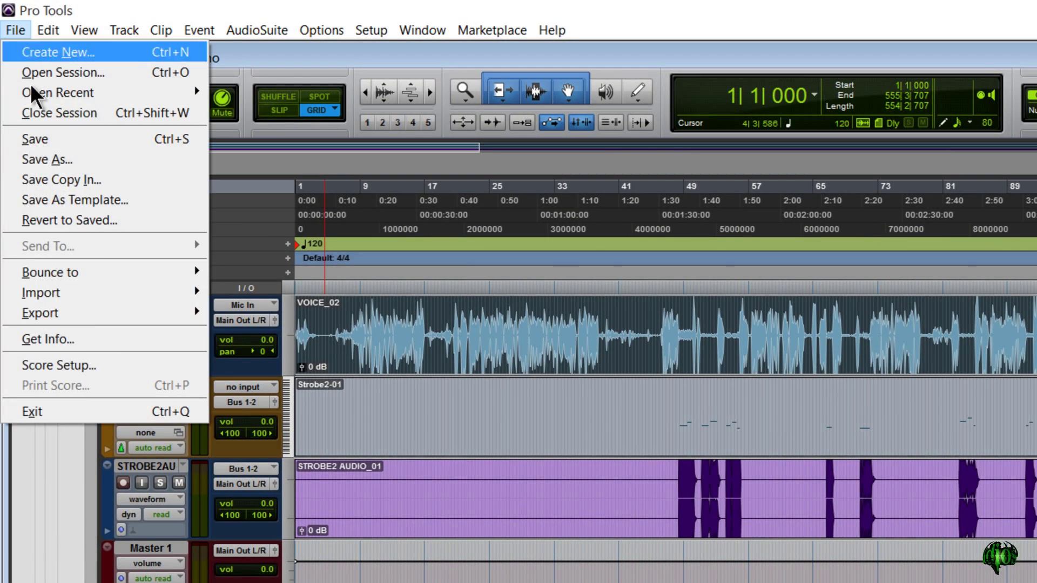
mouse_move(115, 296)
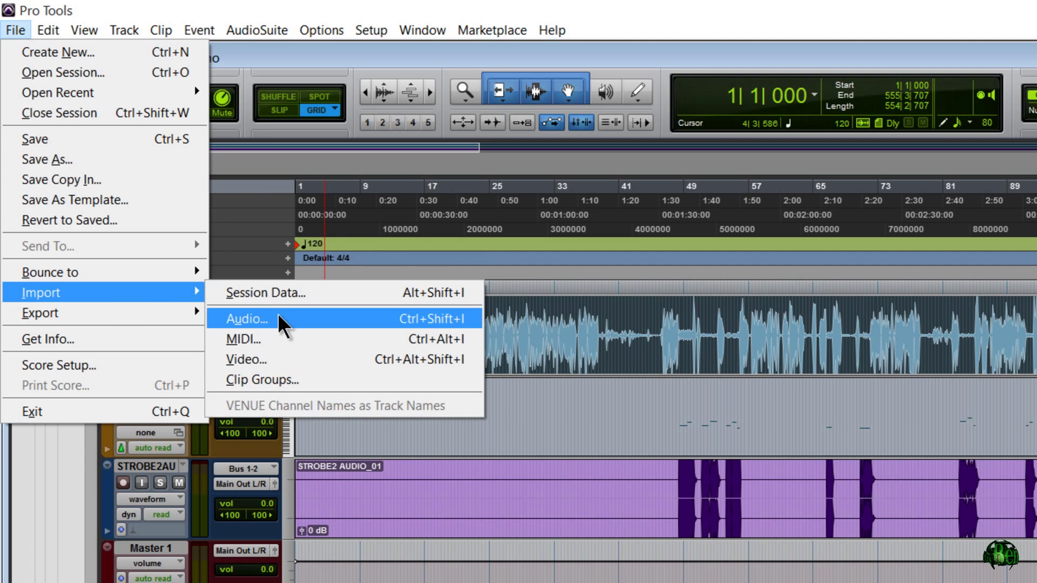
click(283, 324)
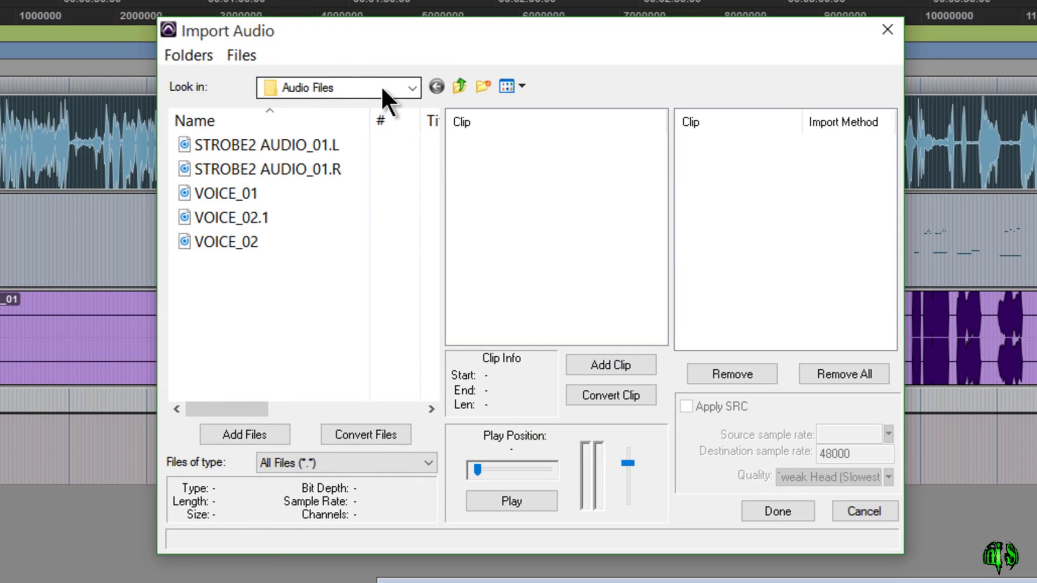
click(636, 257)
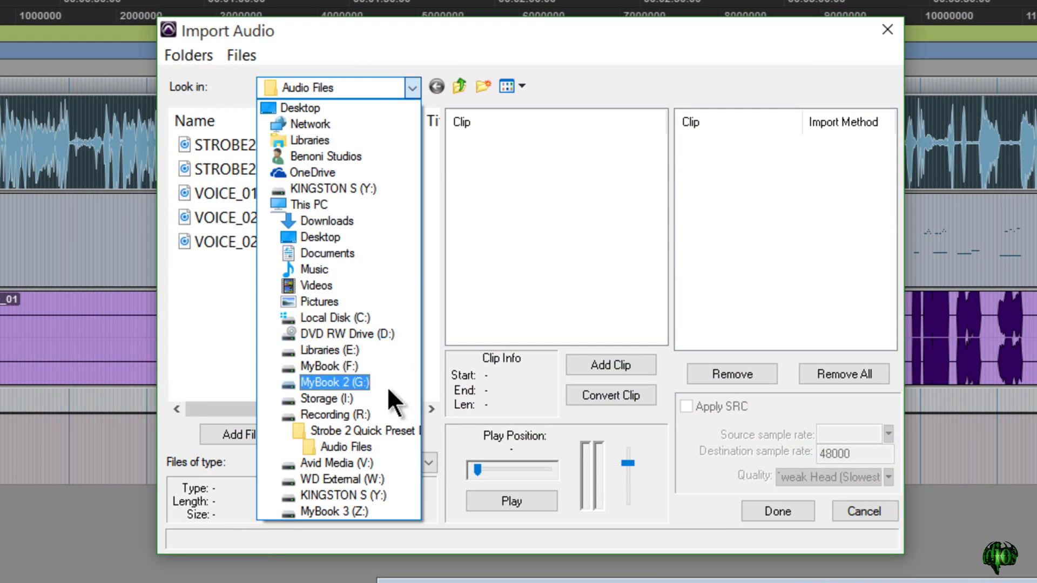
click(384, 433)
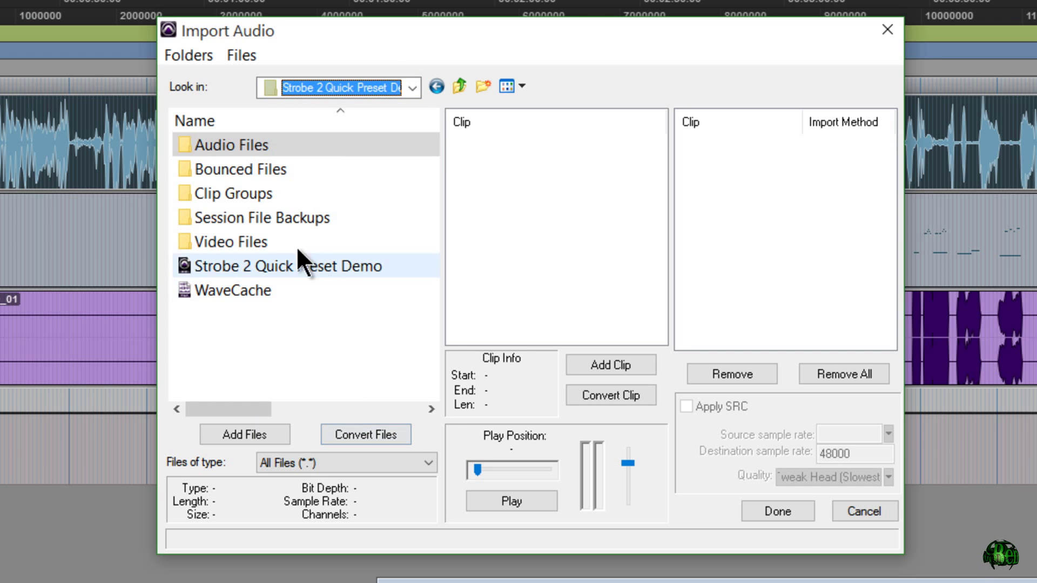
double_click(240, 144)
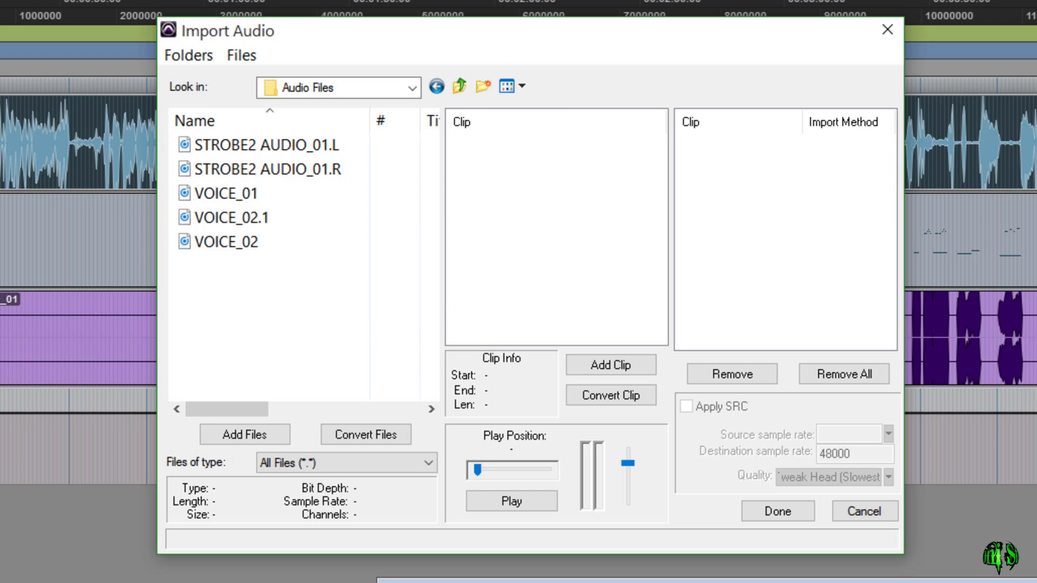
- Check VOICE_02's sample rate, then queue VOICE_02, STROBE2 AUDIO_01.L and .R as copies
click(238, 243)
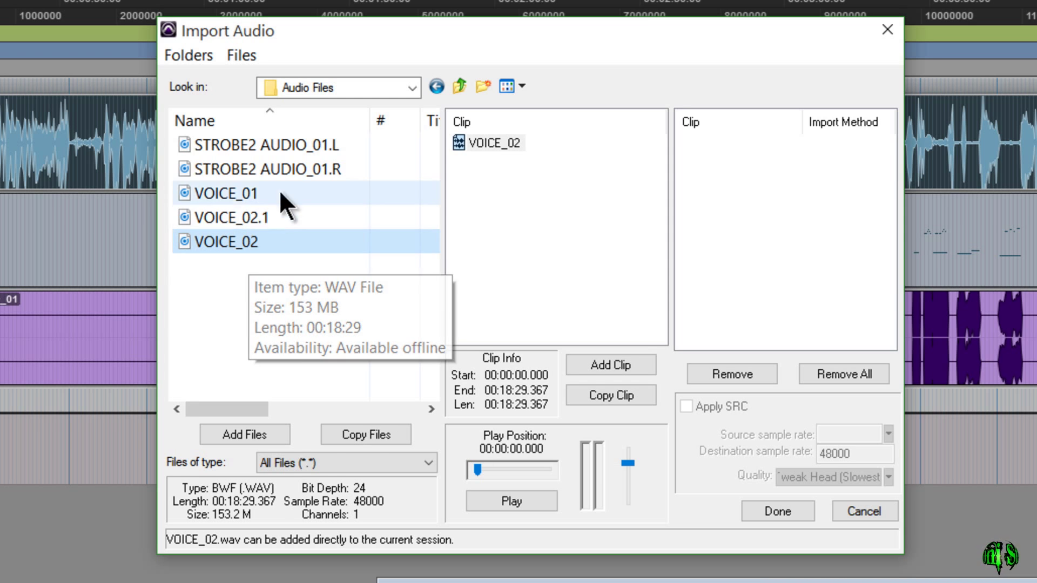
ctrl+click(292, 145)
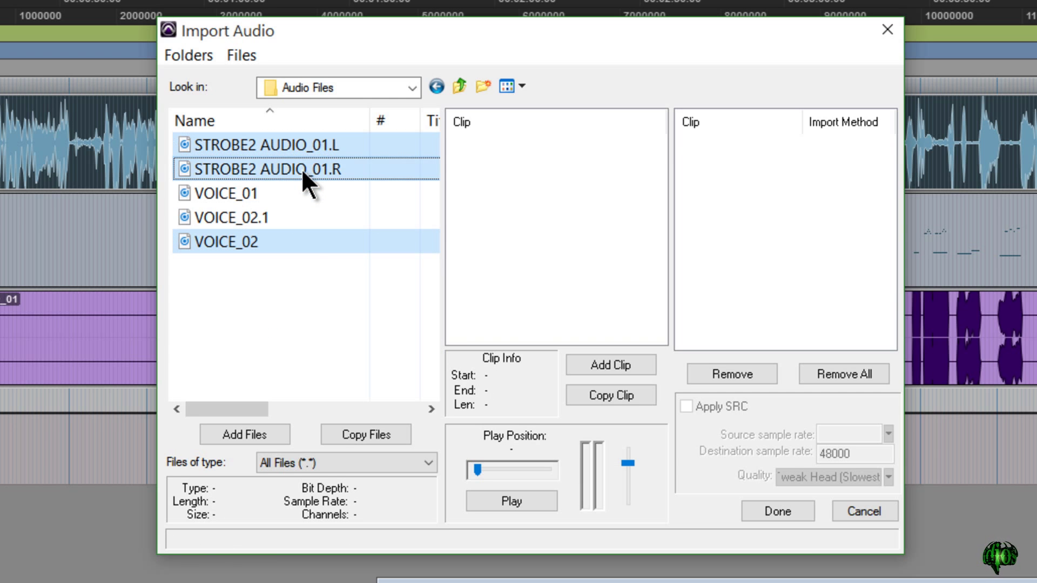
click(252, 271)
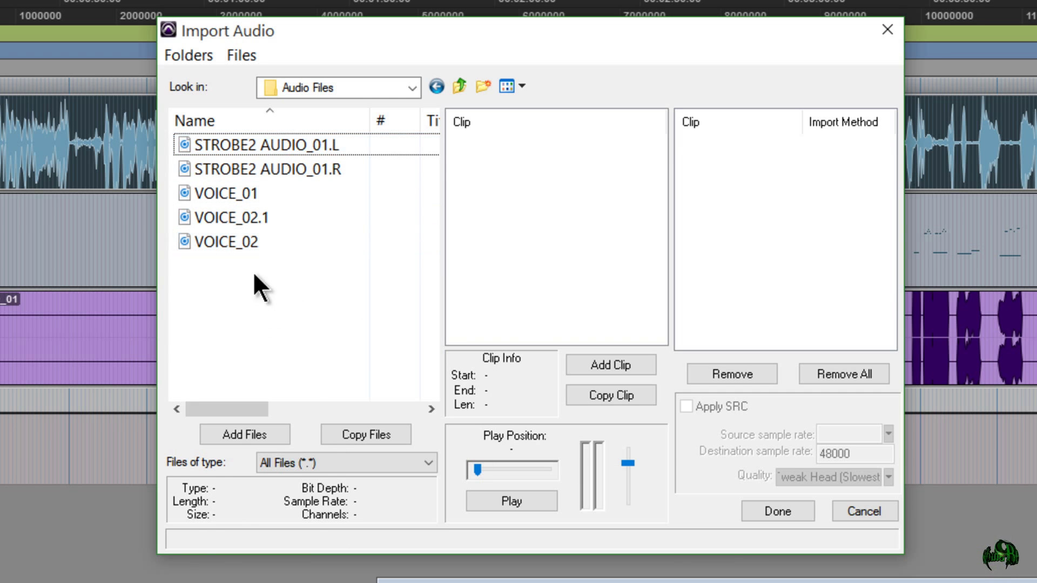
click(225, 241)
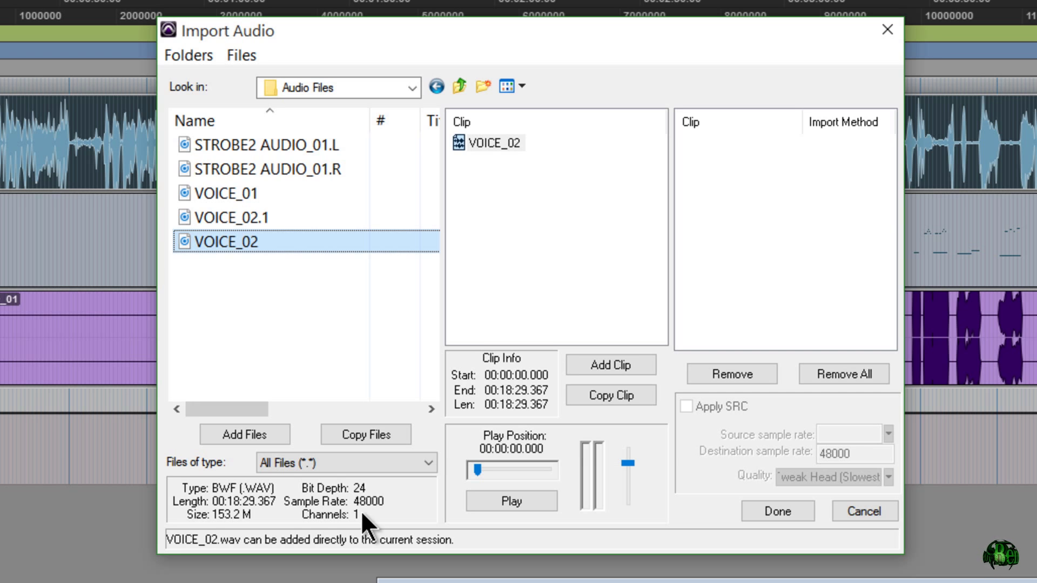
ctrl+click(278, 162)
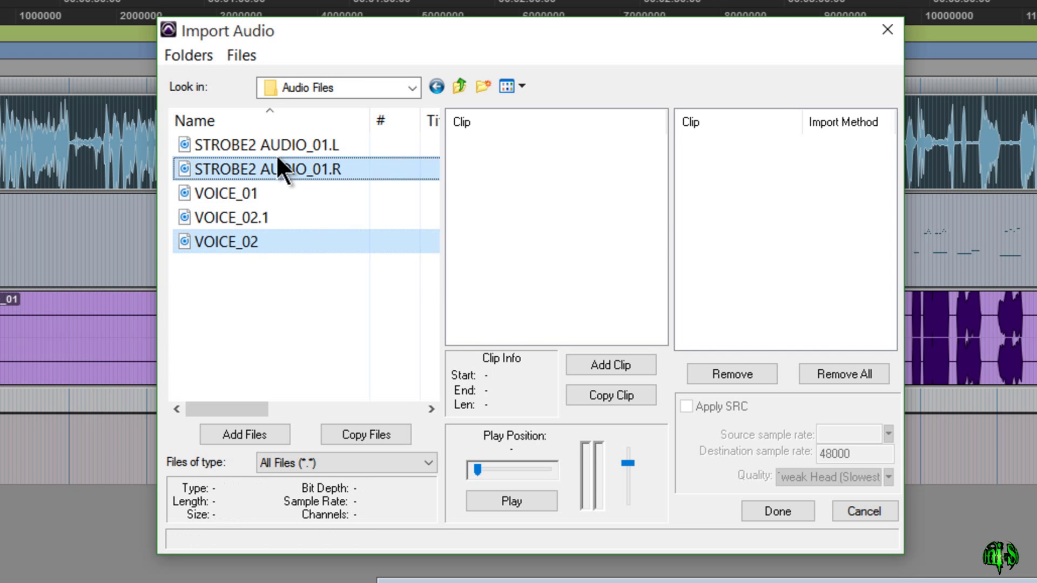
ctrl+click(277, 155)
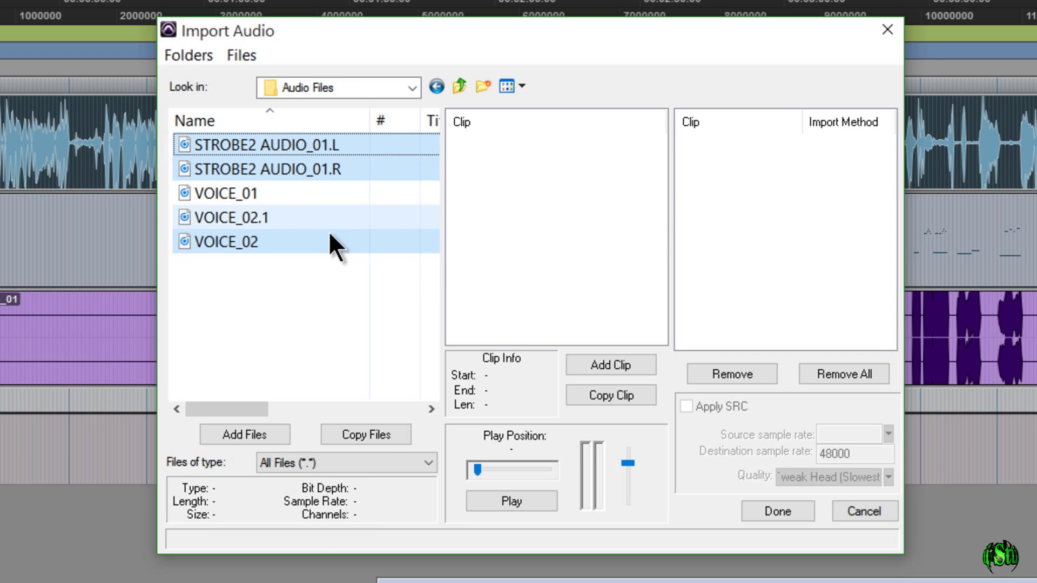
click(384, 434)
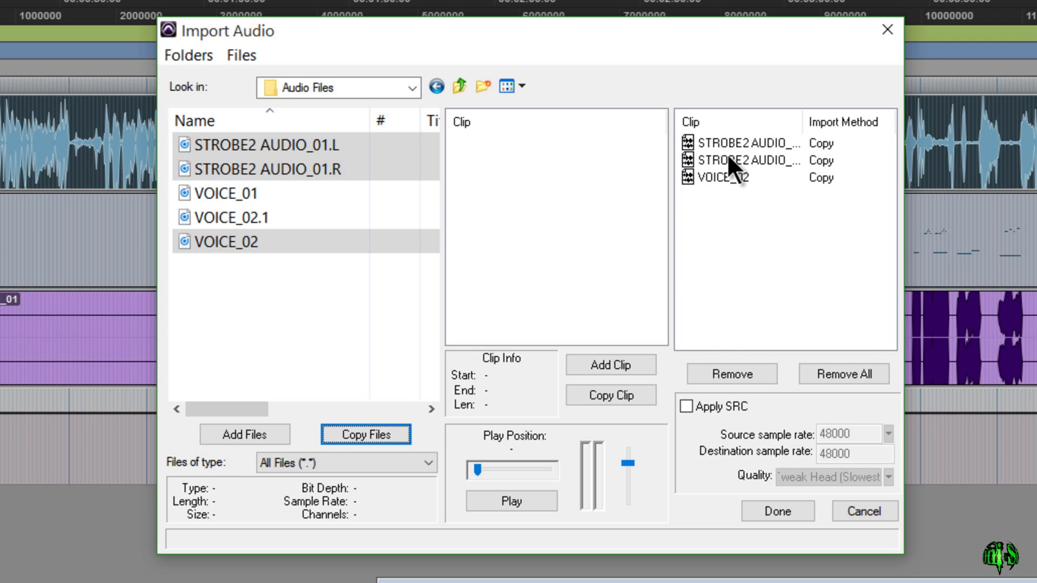
- Turn on Apply SRC with a 44.1 kHz source sample rate
click(685, 405)
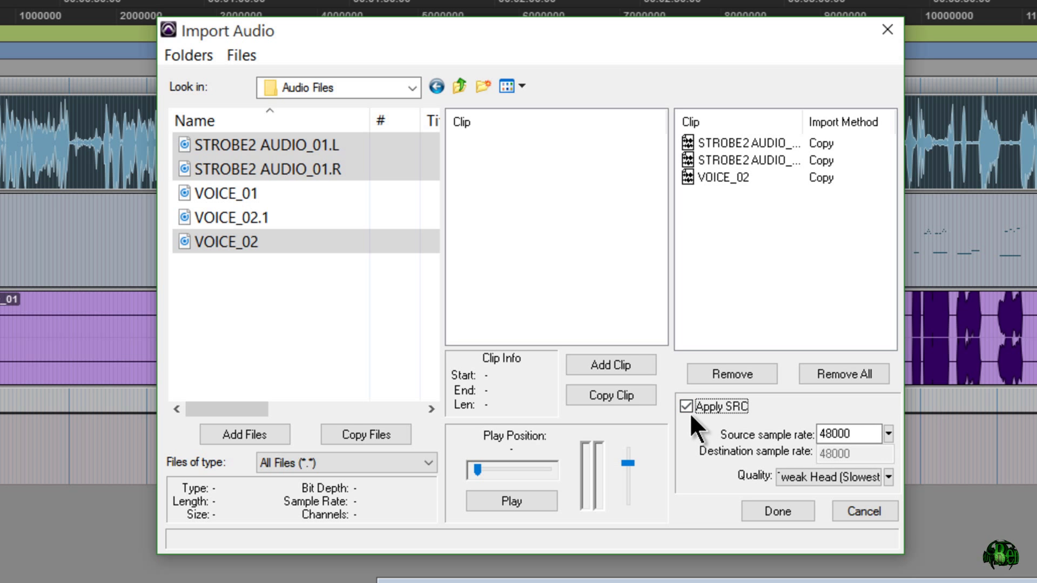
click(888, 434)
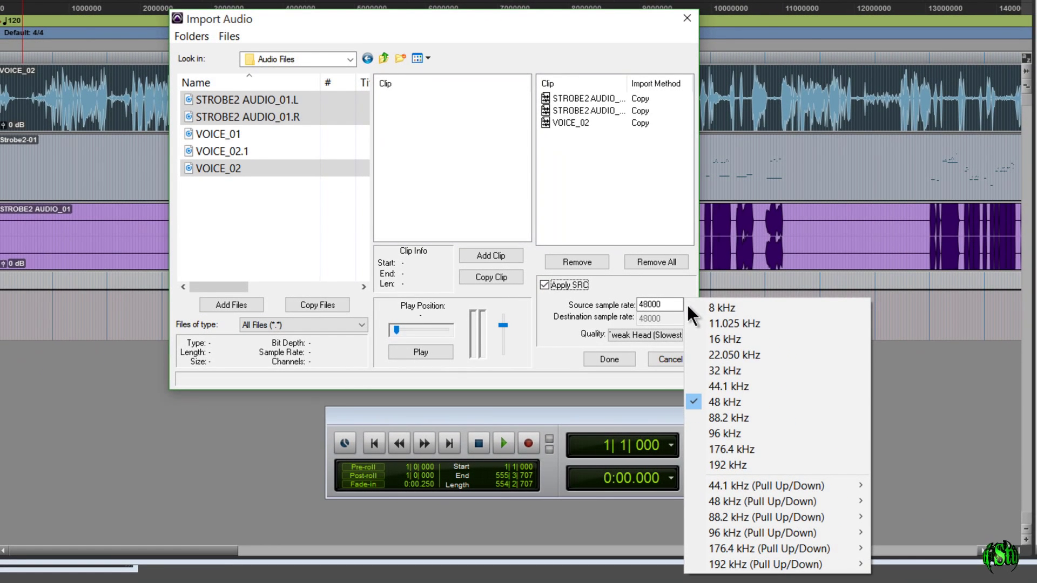
click(733, 385)
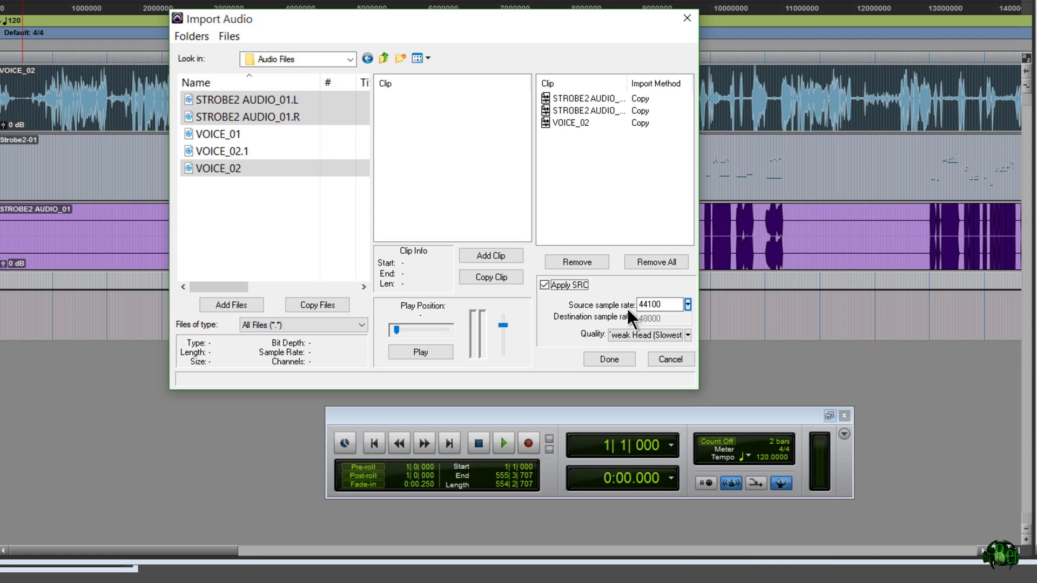
click(688, 304)
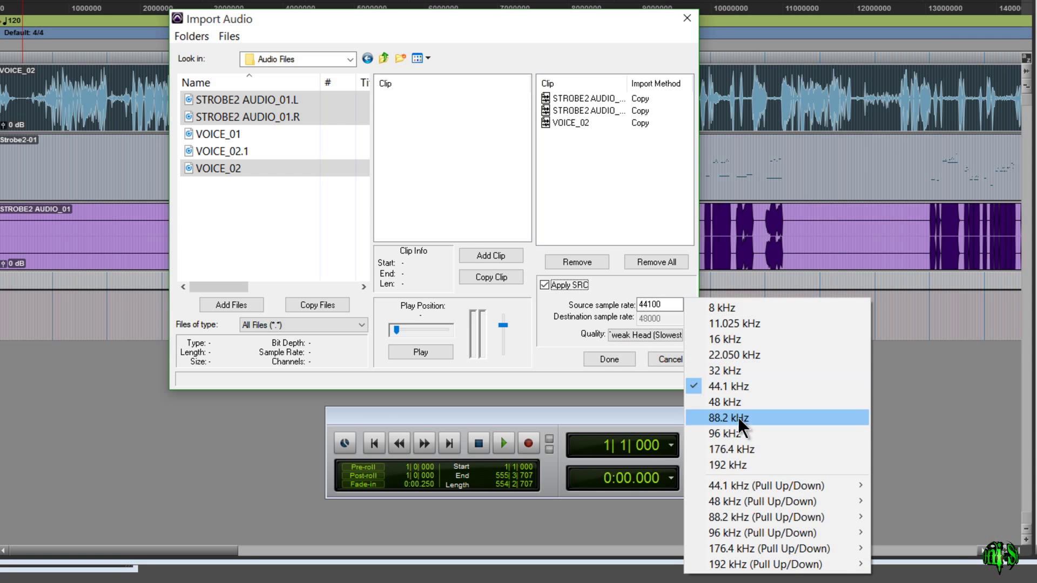
click(735, 384)
click(643, 306)
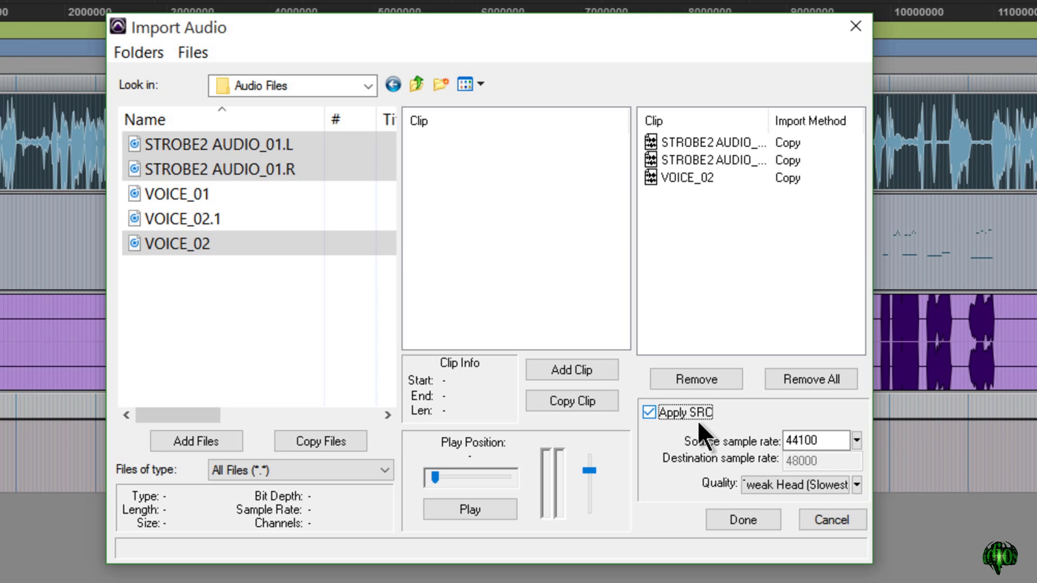
- Confirm the import and save the converted files into the current Audio Files folder
click(820, 438)
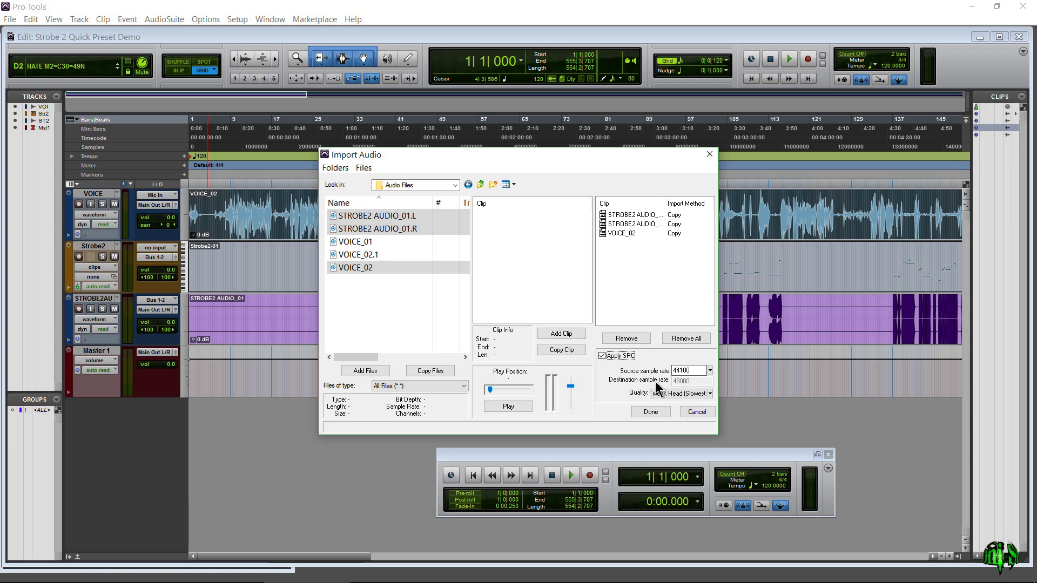
click(651, 413)
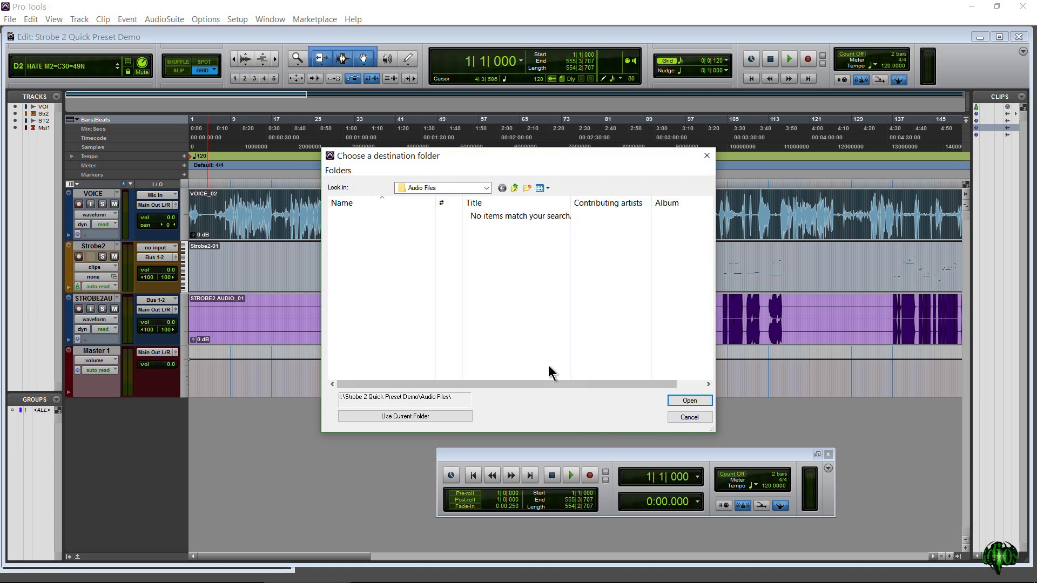
click(426, 416)
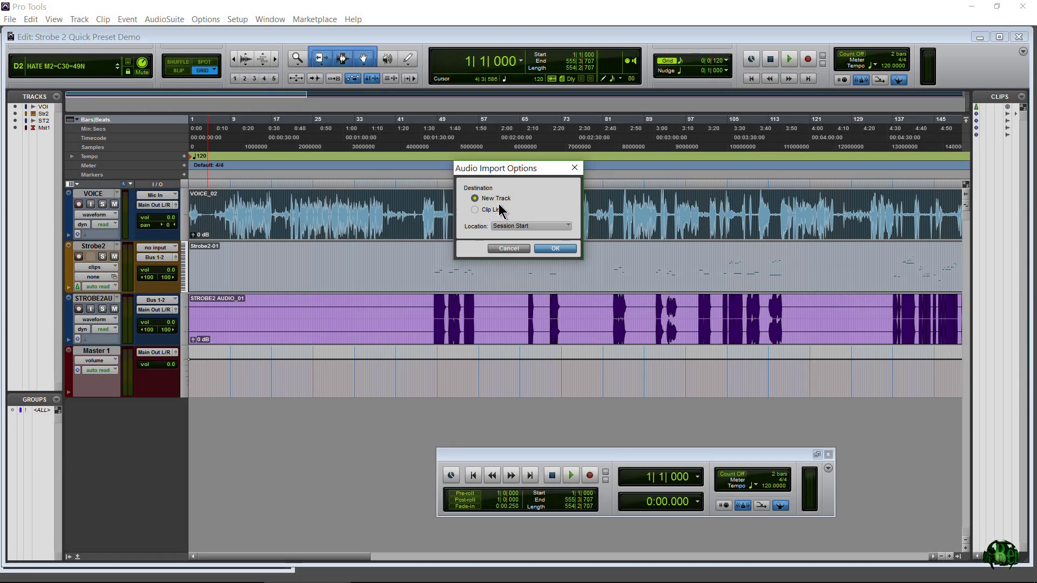
- Import as new tracks, place VOICE_02 and STROB2011 under VOICE, and solo VOICE
click(556, 248)
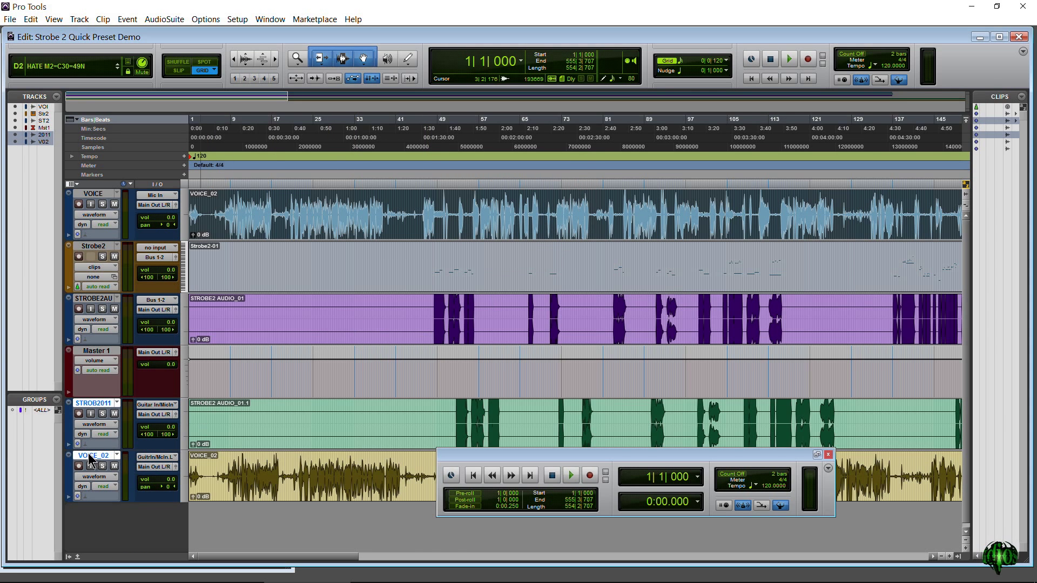
drag(89, 459, 69, 341)
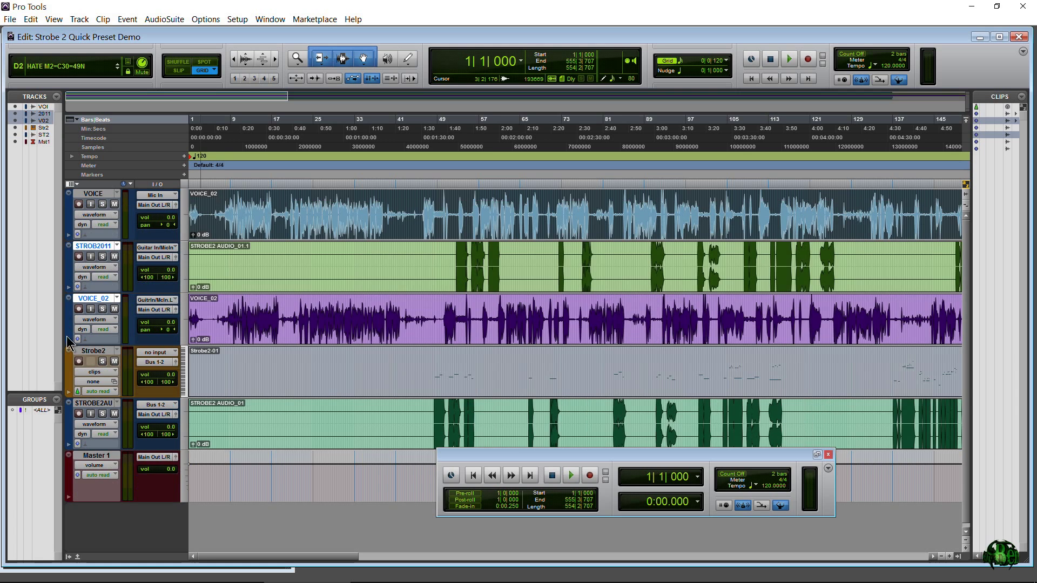
click(93, 298)
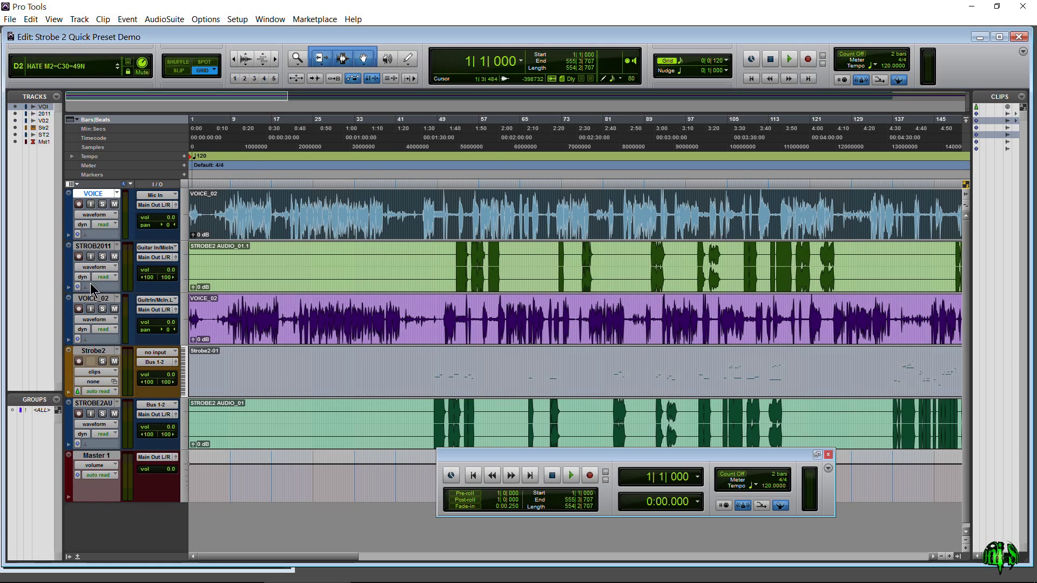
drag(93, 298, 94, 252)
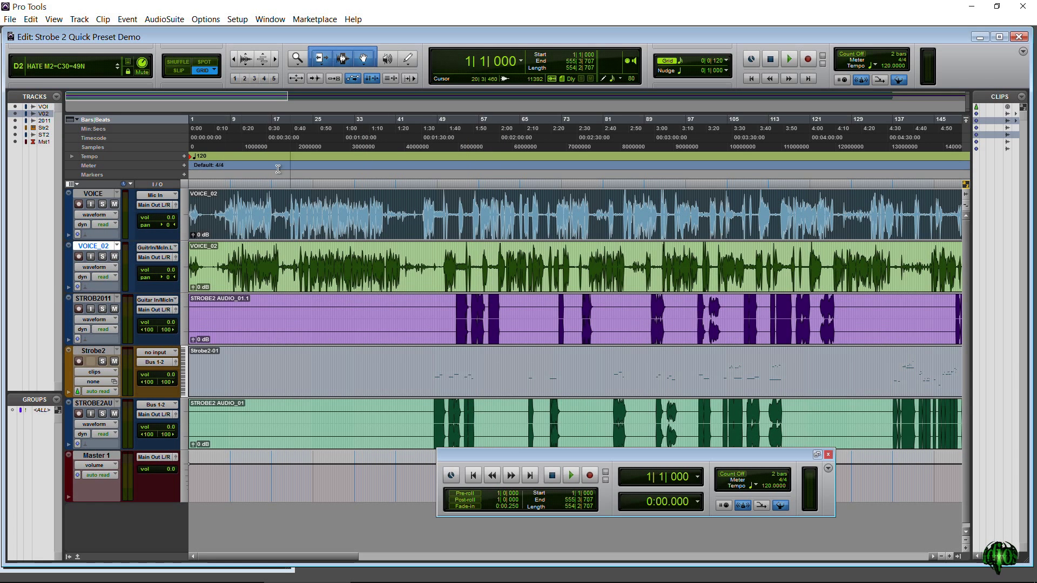
click(103, 204)
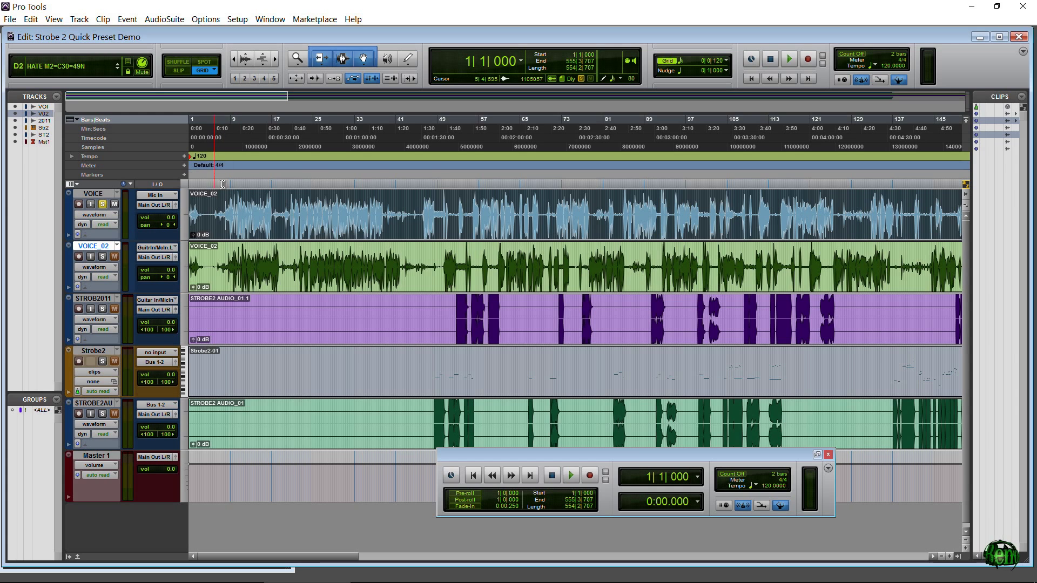
- Play the soloed VOICE track from 26|2|480, then stop
click(320, 134)
key(space)
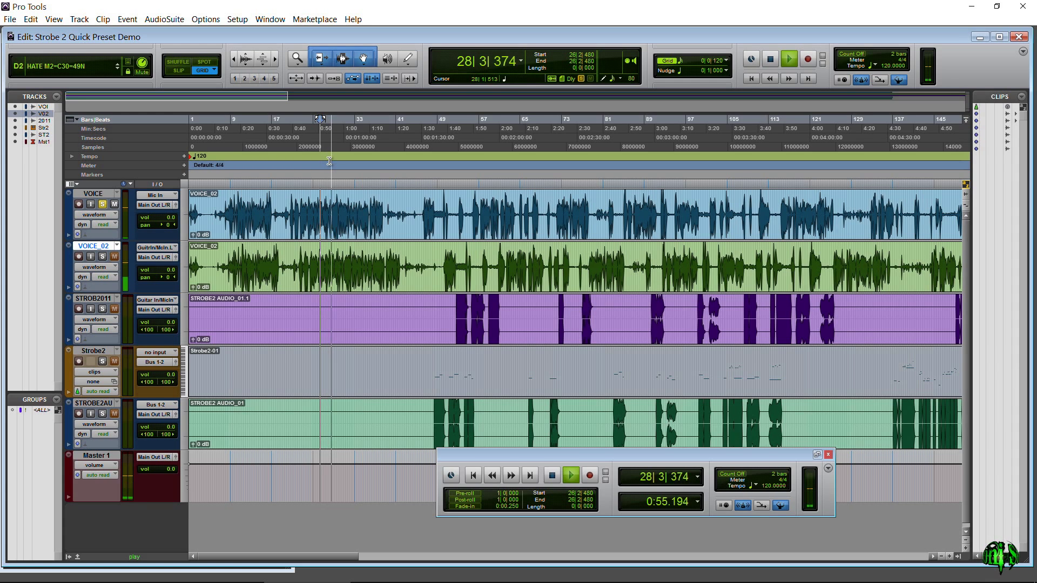
key(space)
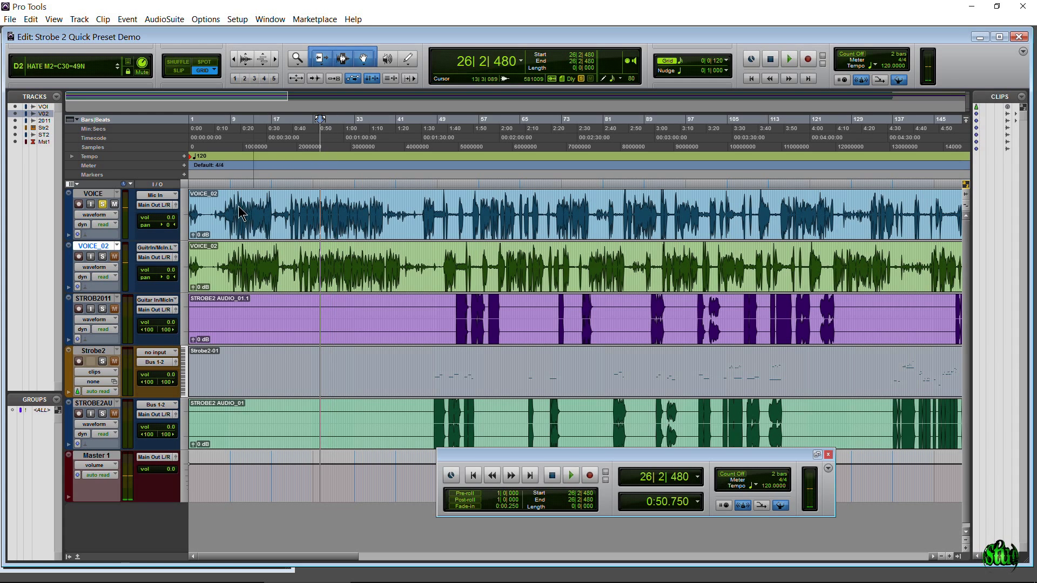
- Move the solo to VOICE_02, play it from bar 26, stop, and zoom out
click(103, 204)
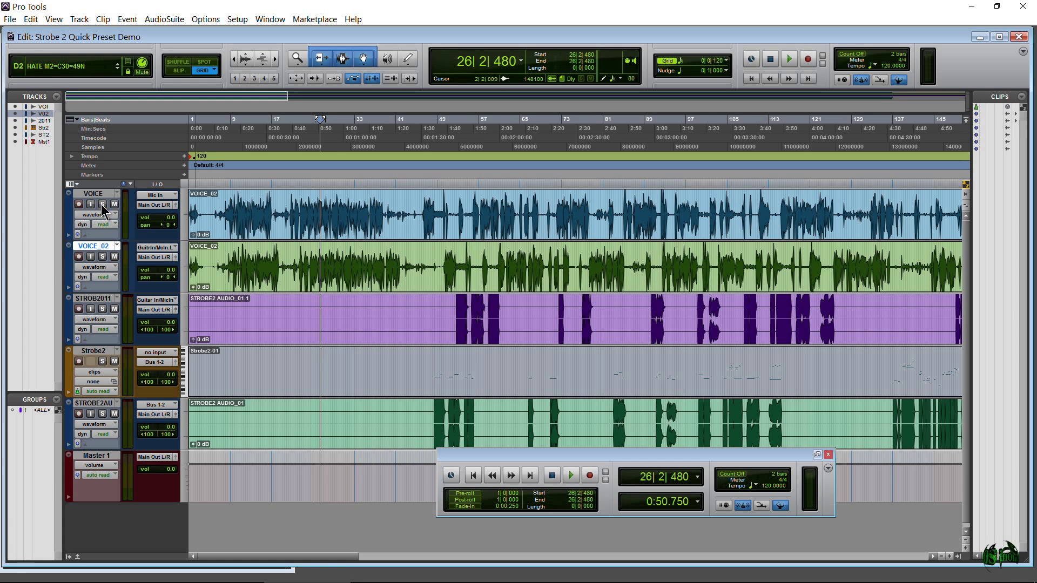
click(102, 257)
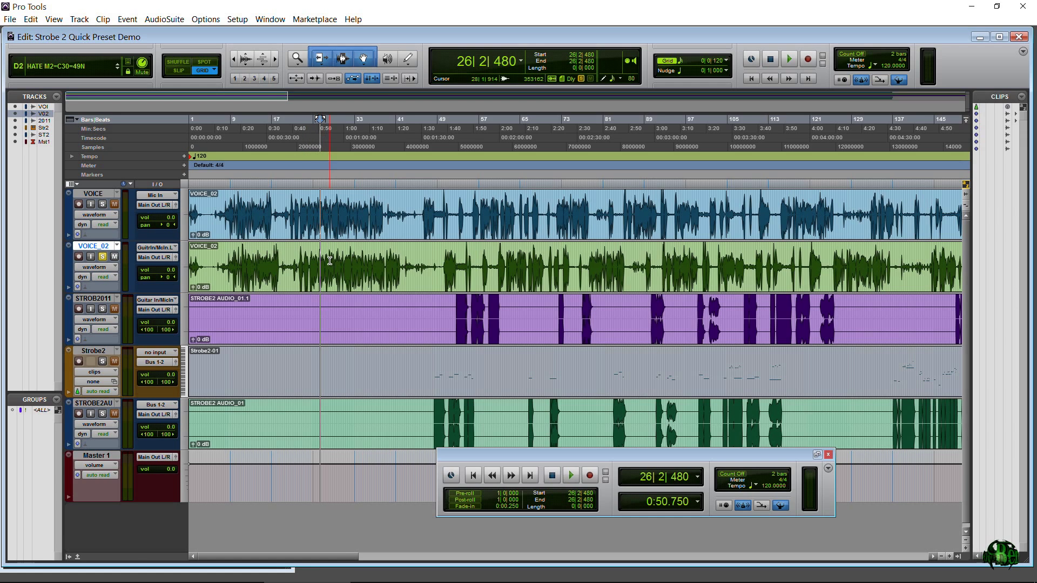
key(space)
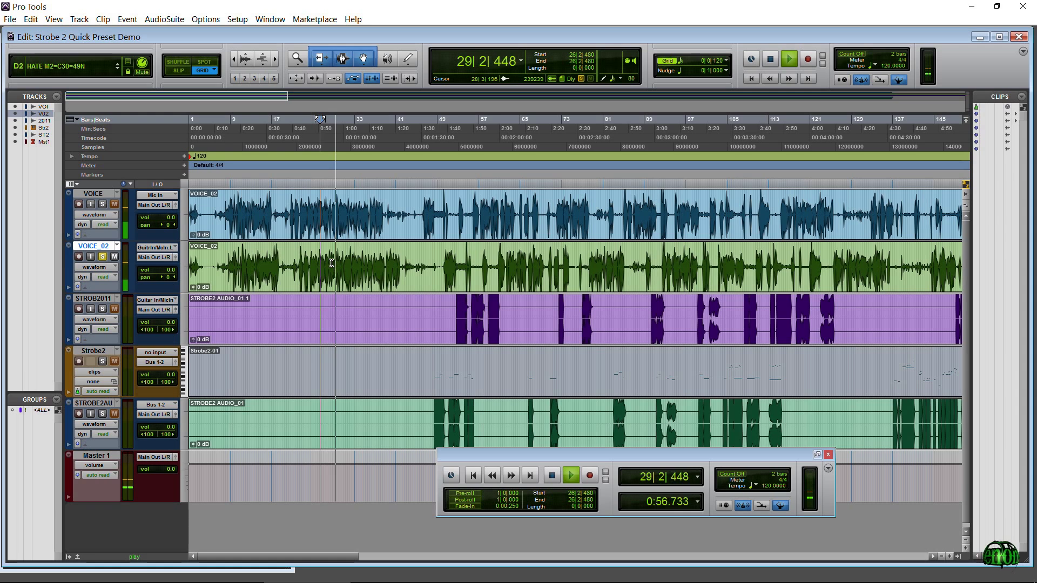
key(space)
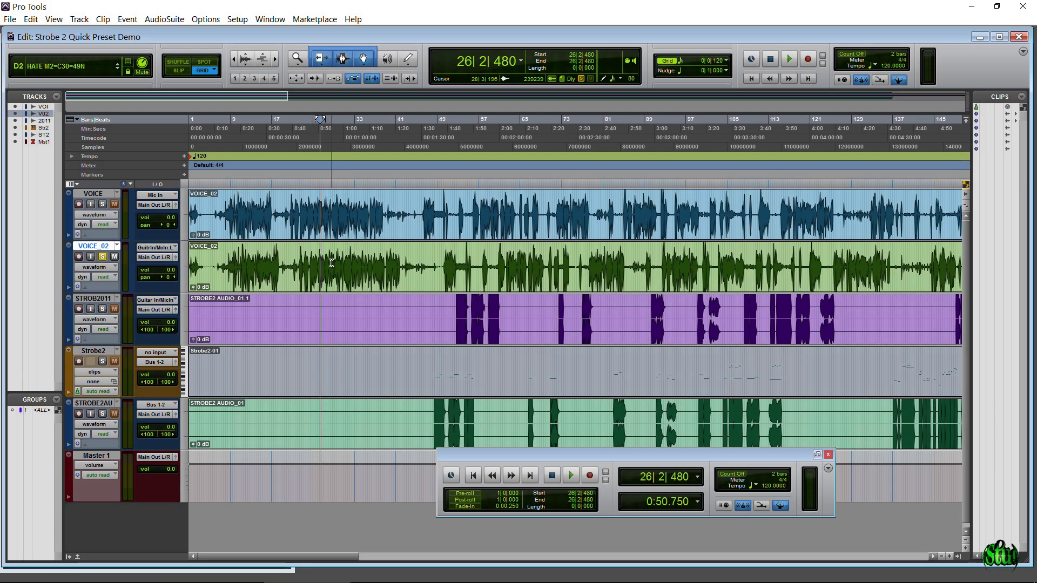
click(234, 58)
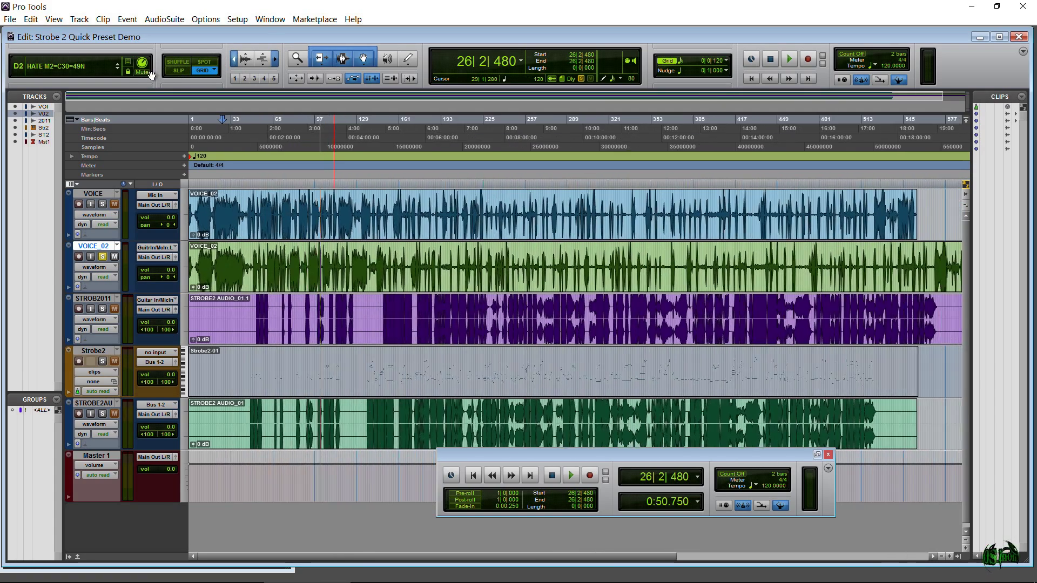
scroll(803, 270, down, 1)
click(797, 265)
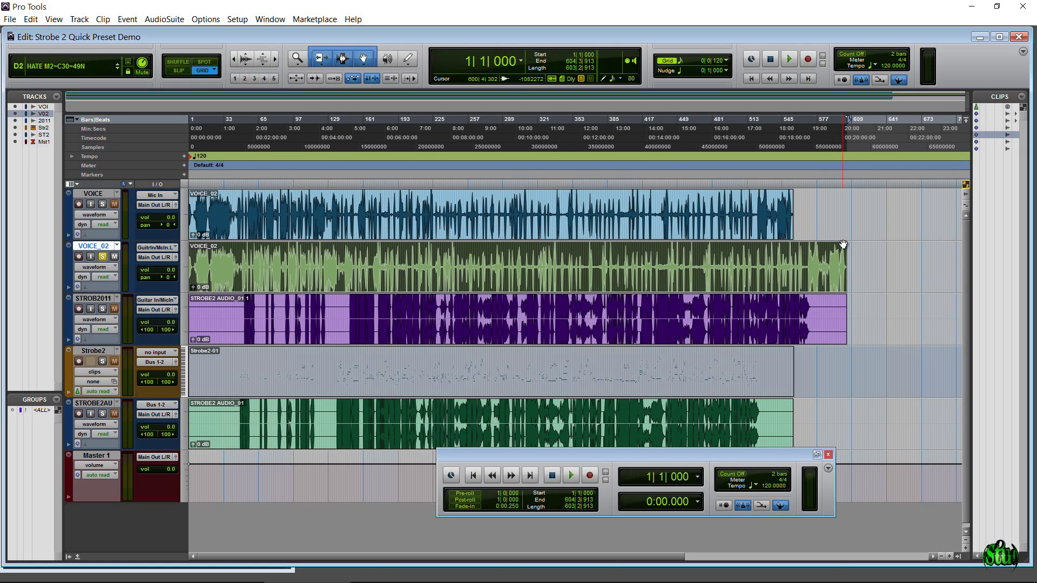
click(669, 162)
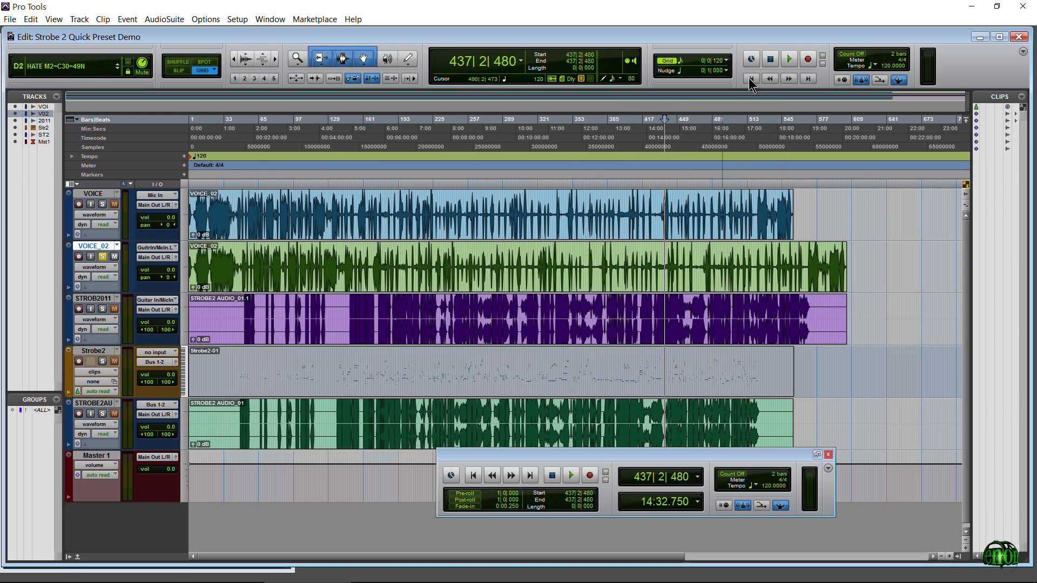
key(Return)
click(217, 135)
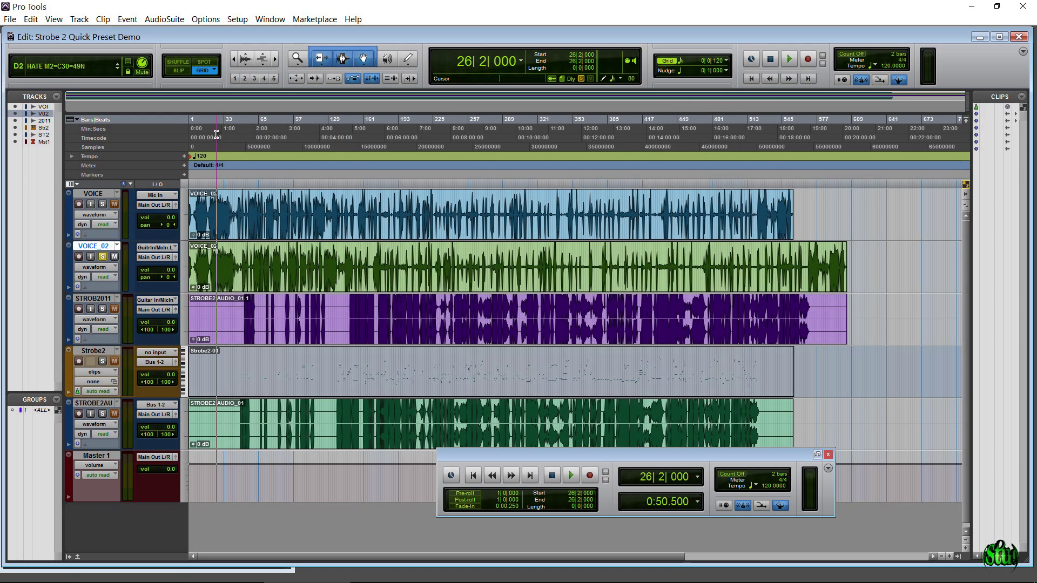
click(277, 59)
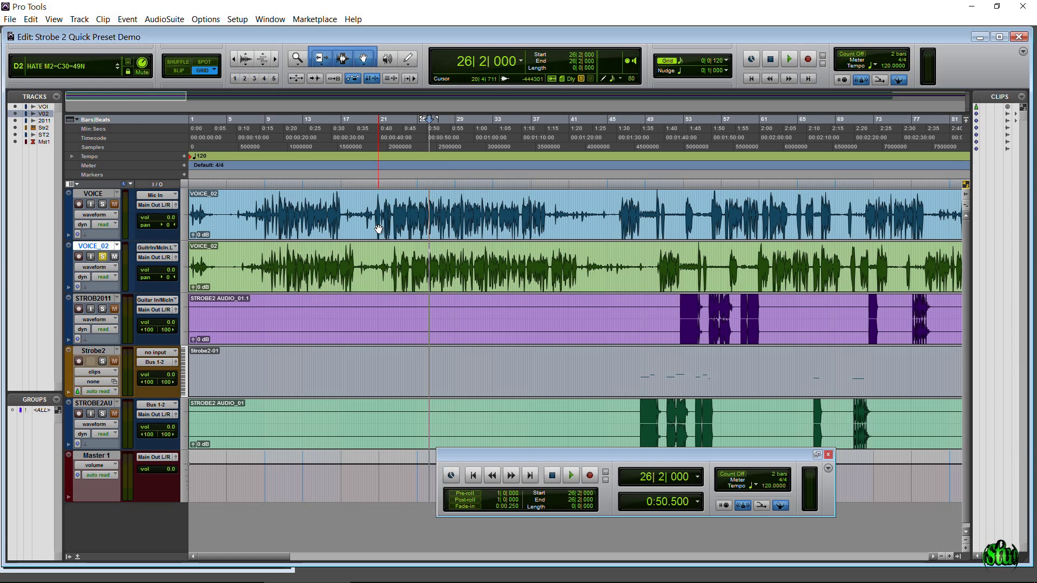
click(9, 19)
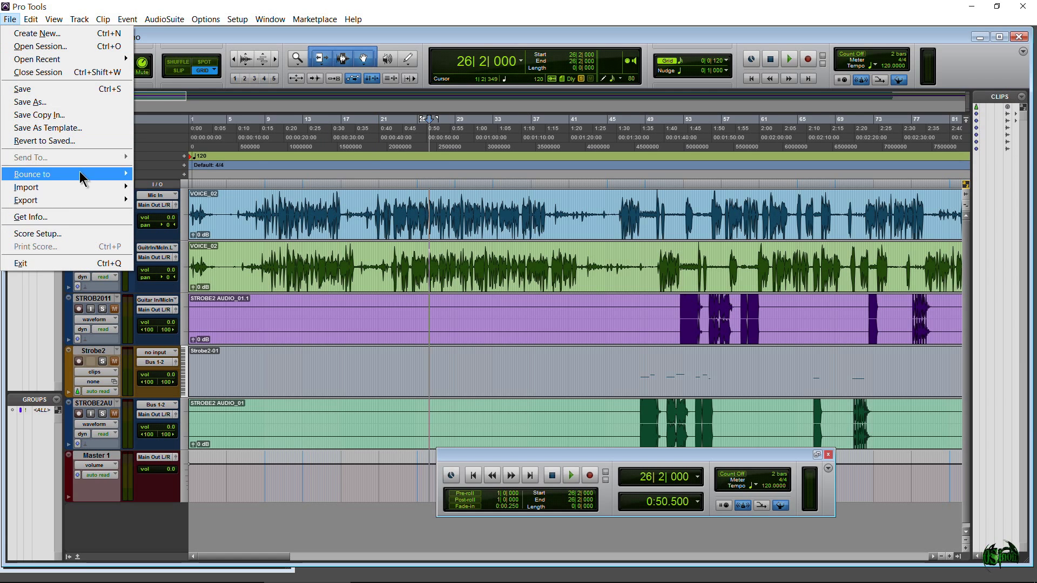
mouse_move(73, 186)
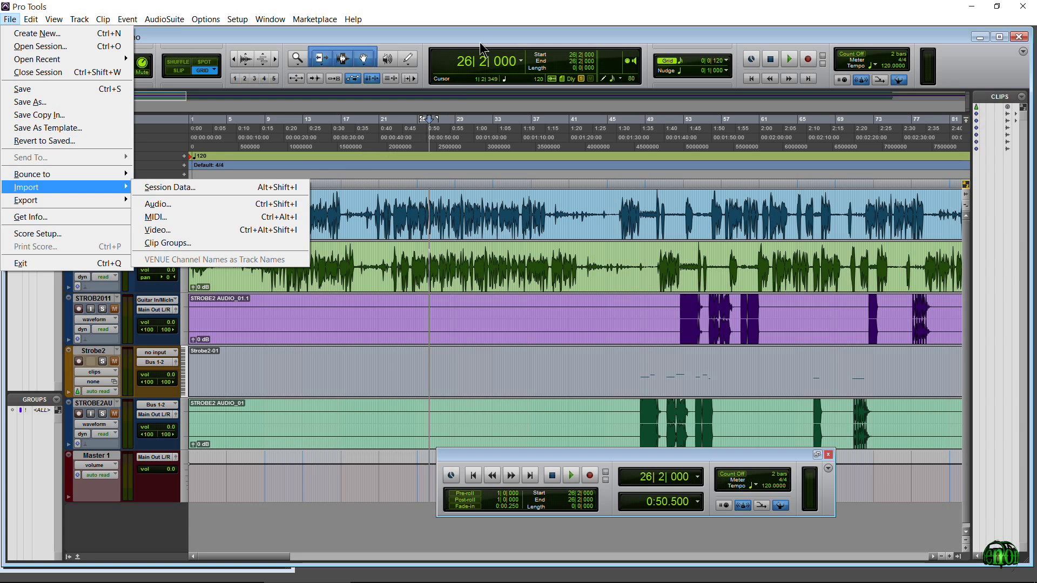
click(482, 20)
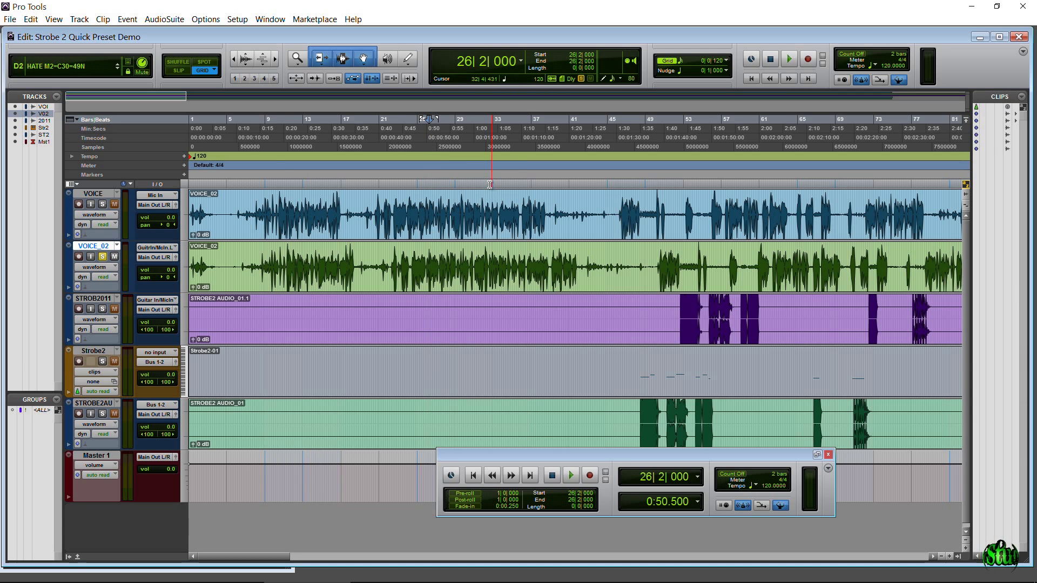
- Play only the original VOICE from 31|2|480, then stop and unsolo it
click(478, 139)
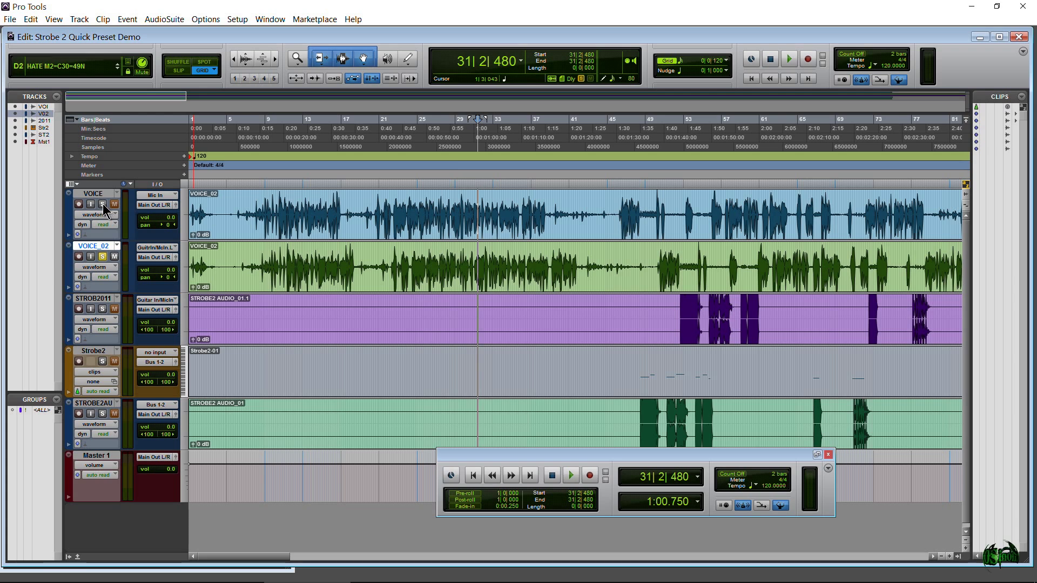
click(102, 257)
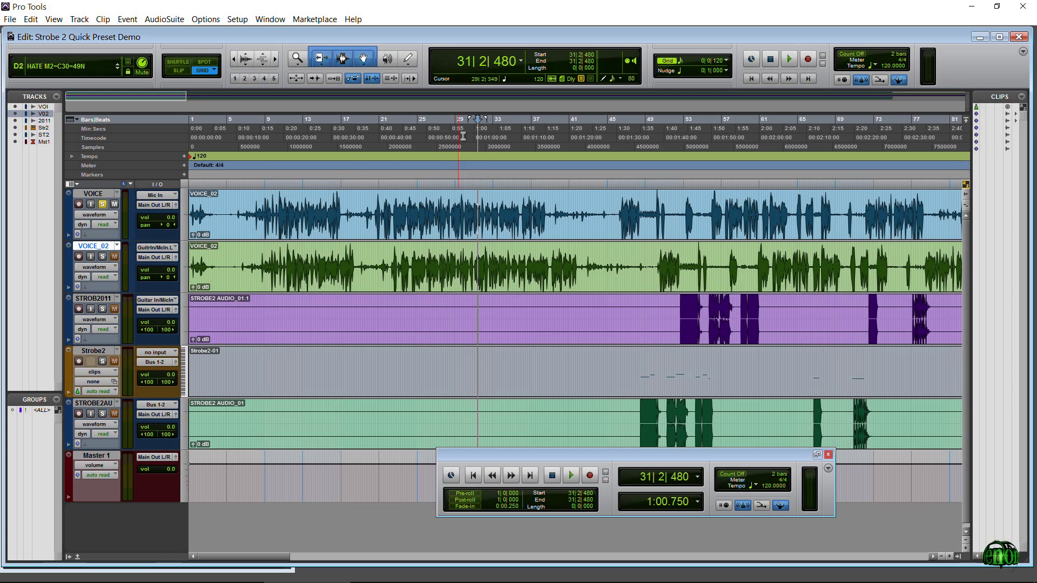
key(space)
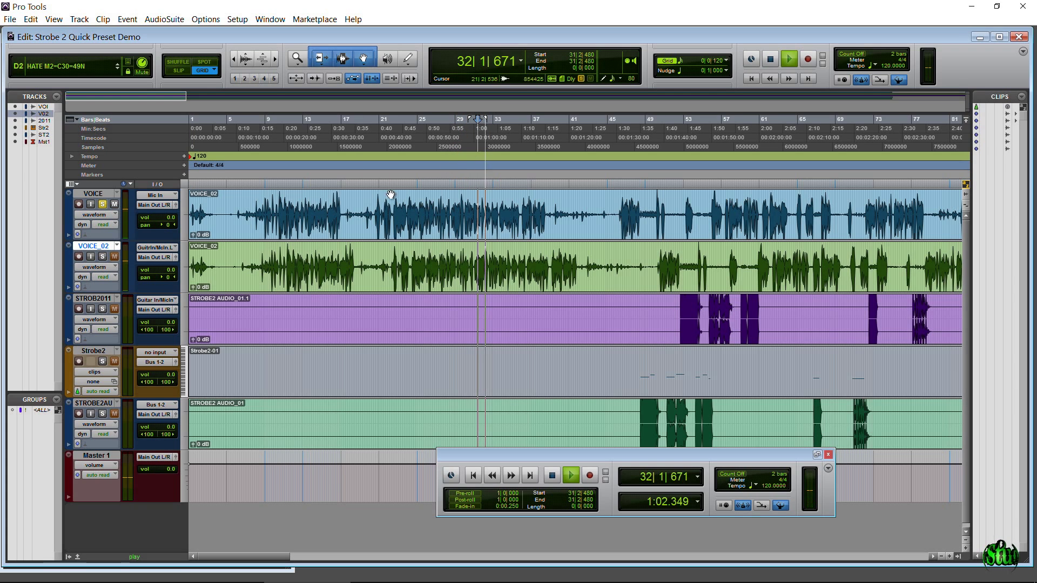
click(102, 204)
key(space)
- Solo VOICE_02 and play it from bar 31, then stop
click(102, 257)
key(space)
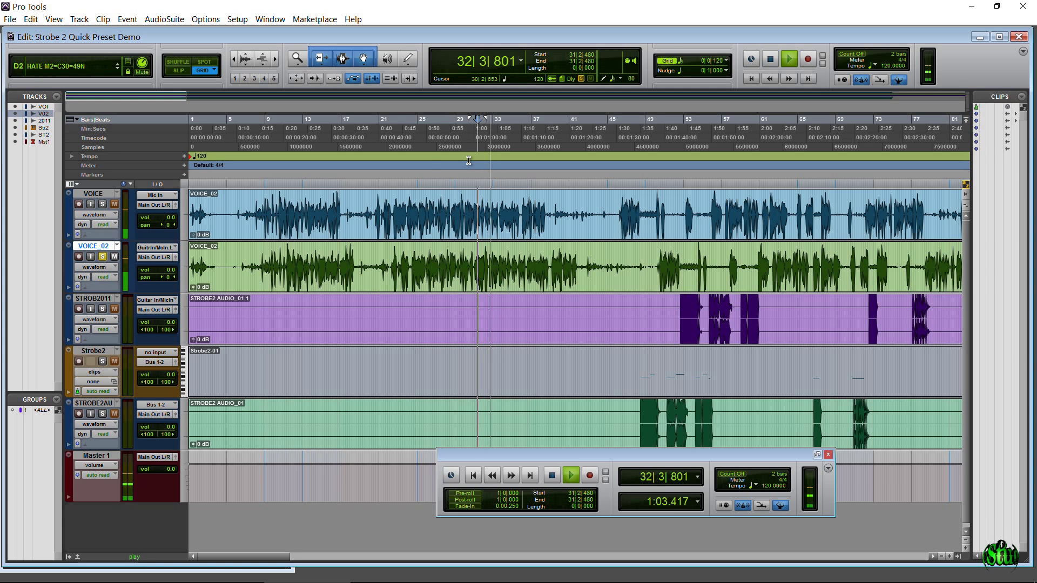
key(space)
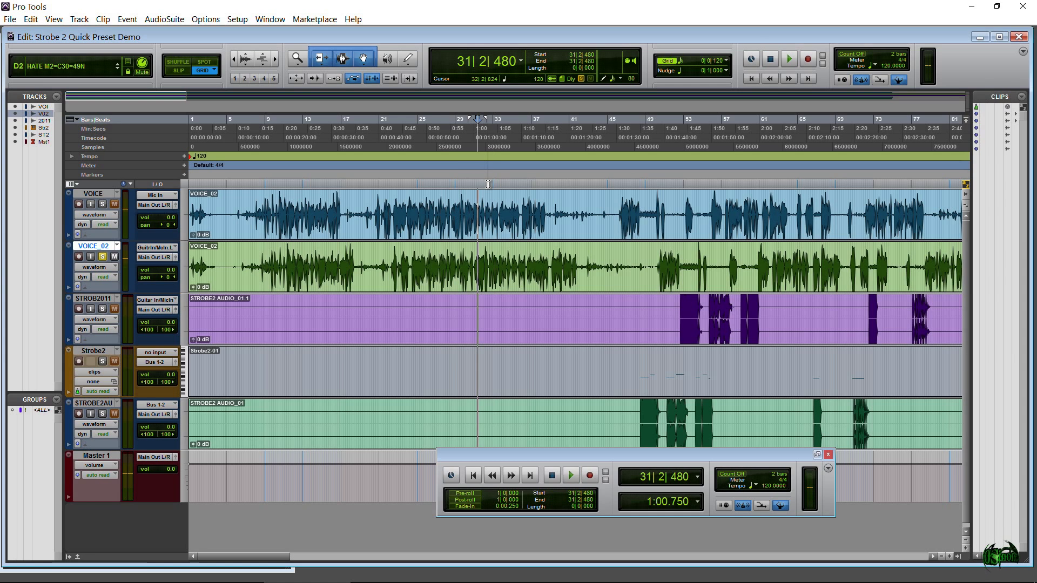